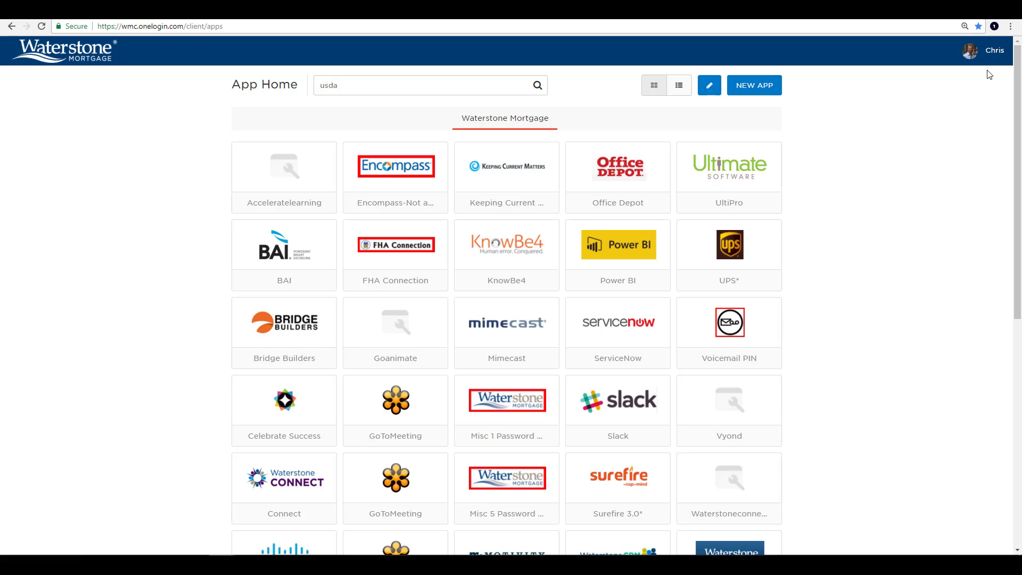
Pick New Portal from the user menu to move from App Home to the Frequents view.
{"action": "mouse_move", "coordinate": [993, 69]}
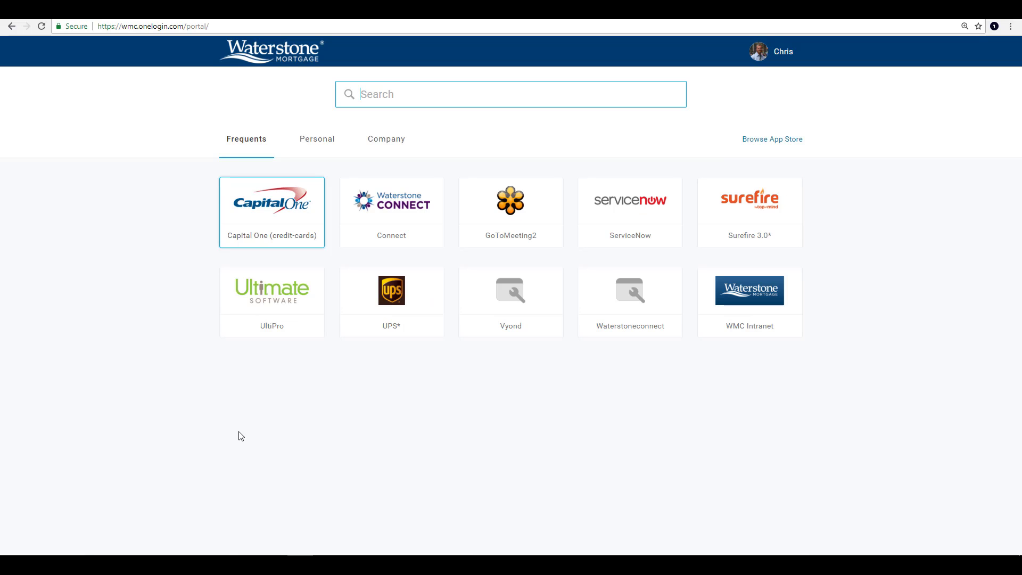
Browse the Personal and Company tabs, then search 'ups' and launch the UPS* app.
{"action": "left_click", "coordinate": [330, 149]}
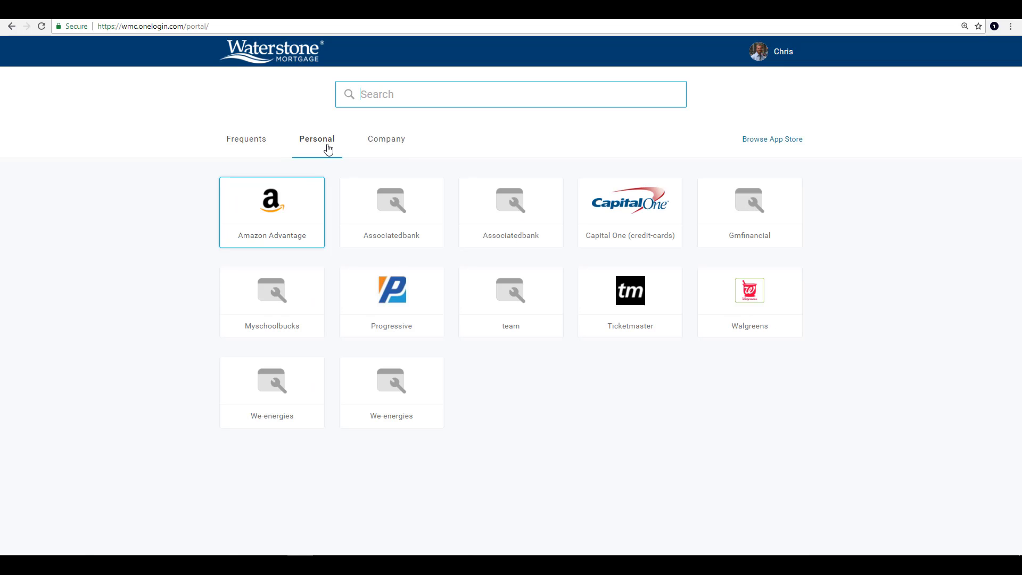
{"action": "left_click", "coordinate": [402, 150]}
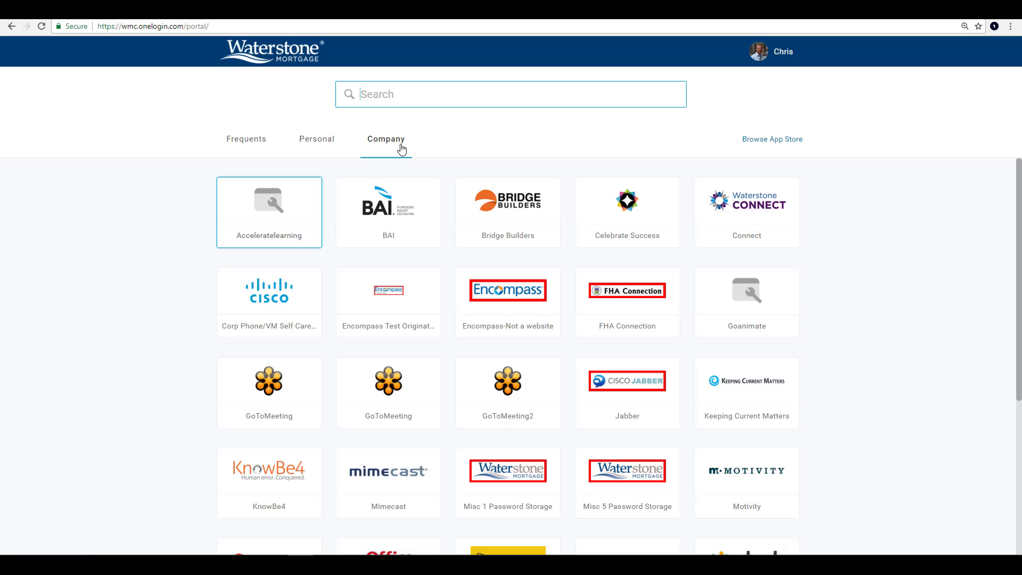
{"action": "left_click", "coordinate": [400, 98]}
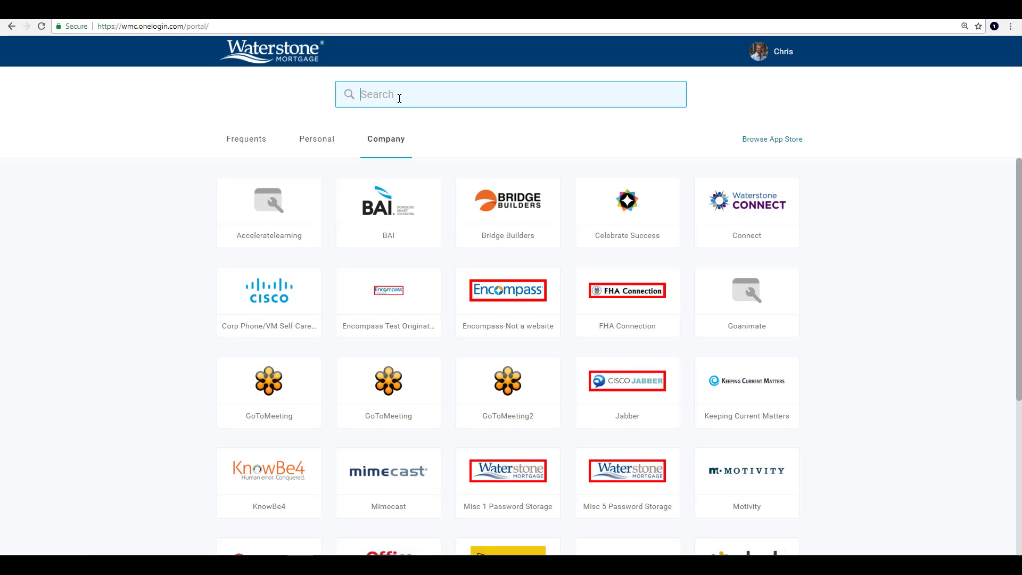
{"action": "type", "text": "ups"}
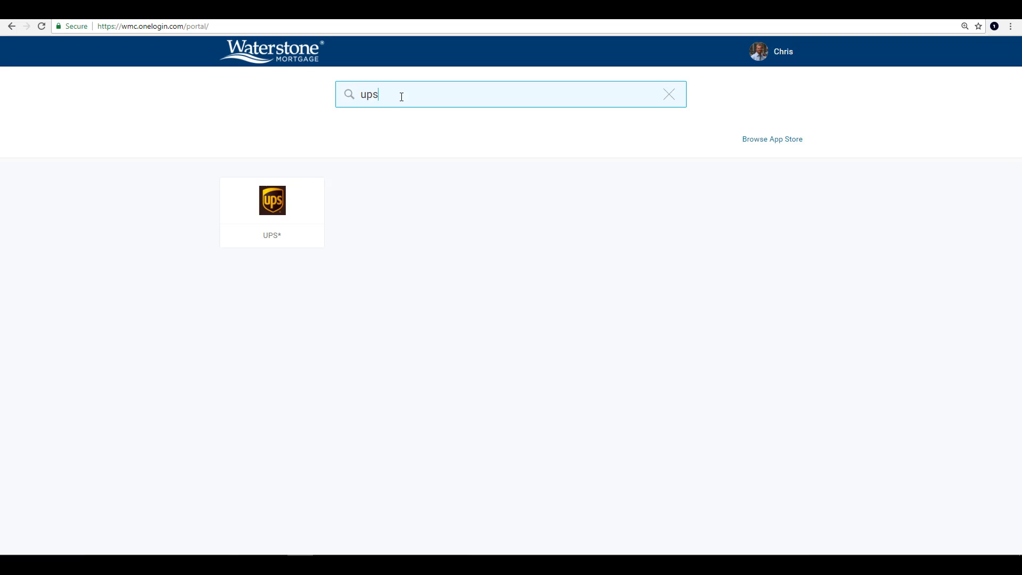
{"action": "left_click", "coordinate": [275, 197]}
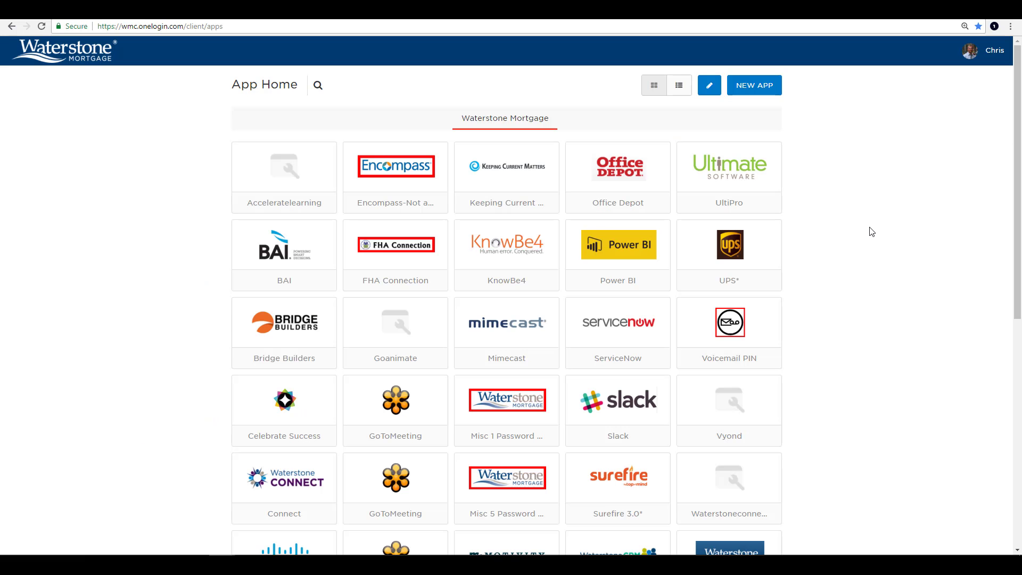
{"action": "left_click", "coordinate": [709, 85]}
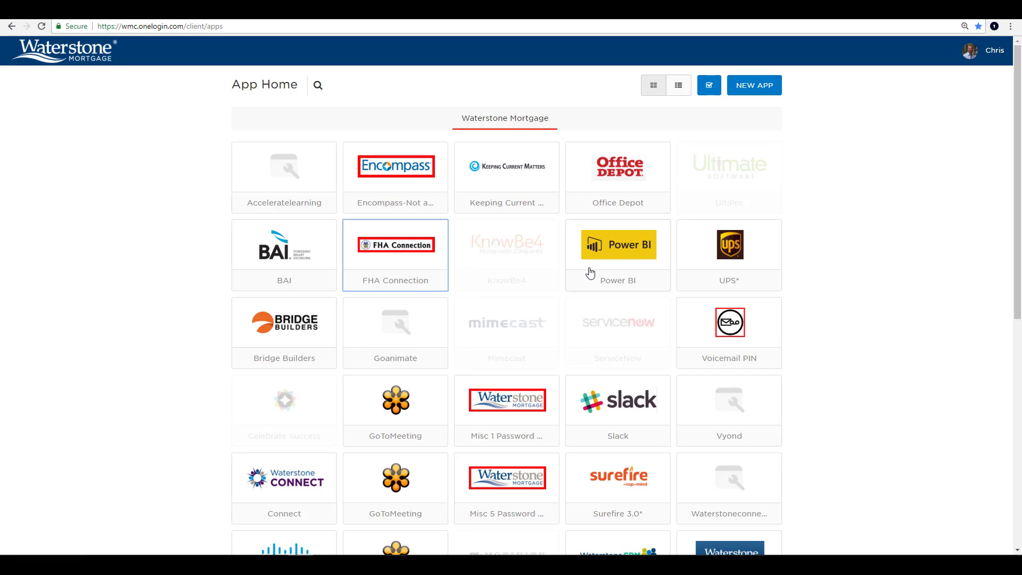
{"action": "left_click", "coordinate": [383, 260]}
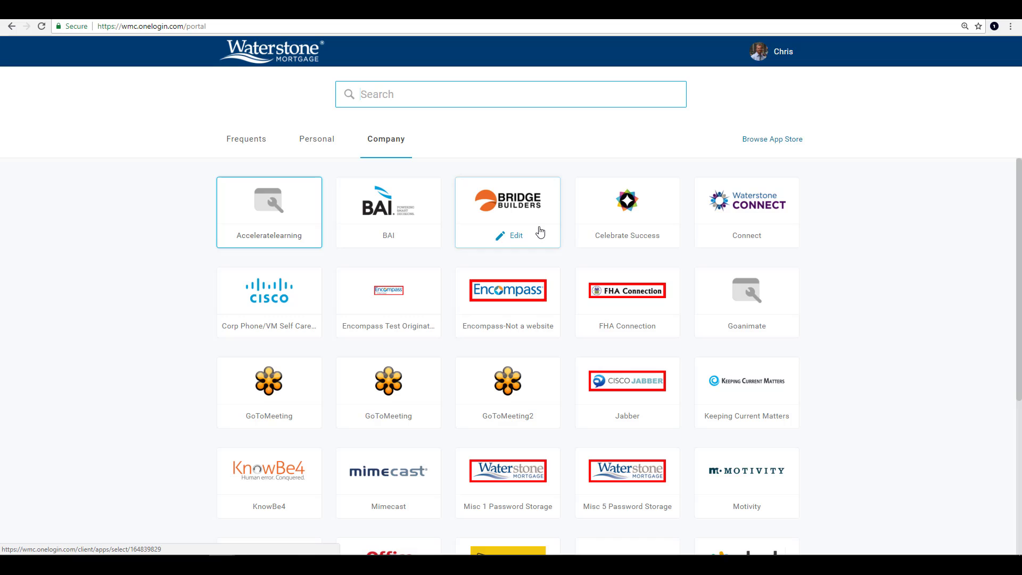
{"action": "left_click", "coordinate": [540, 233]}
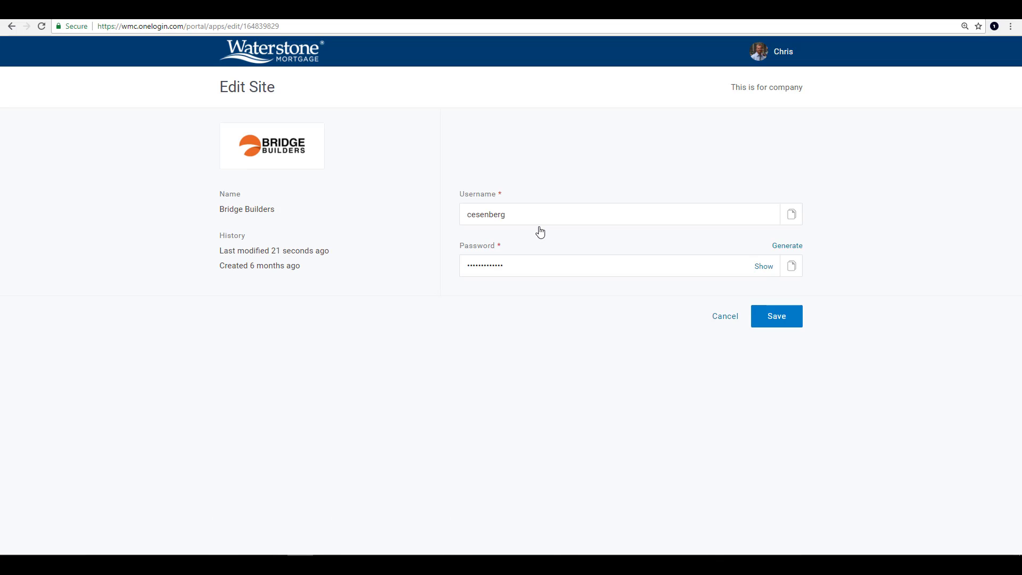
{"action": "left_click", "coordinate": [554, 260]}
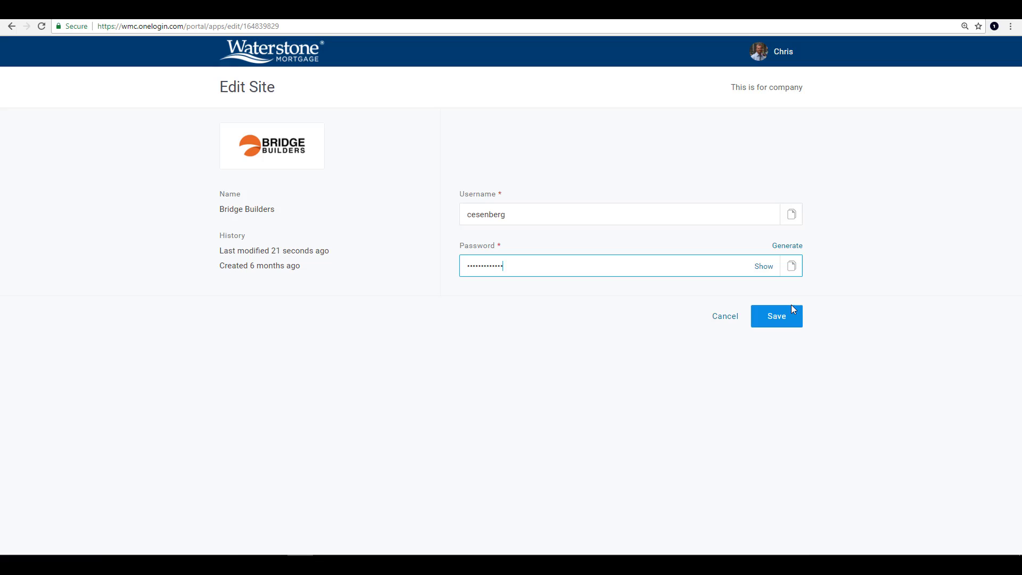
{"action": "left_click", "coordinate": [765, 267]}
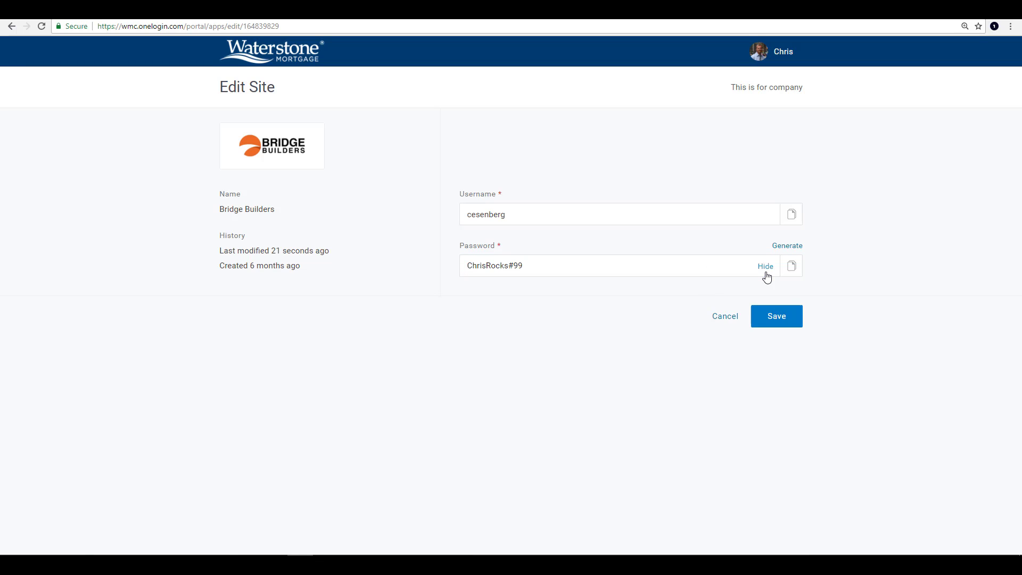
{"action": "left_click", "coordinate": [767, 274]}
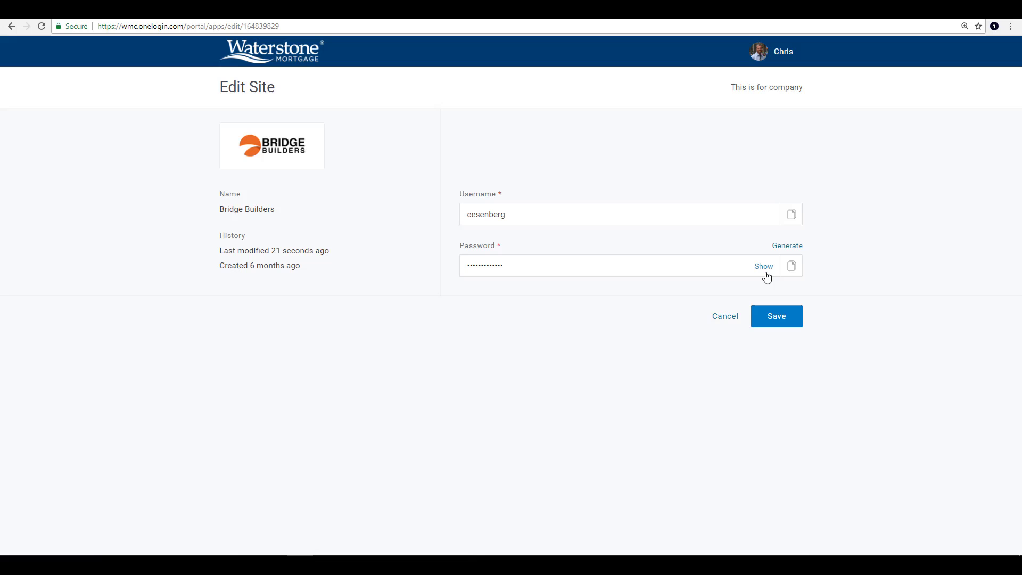
{"action": "left_click", "coordinate": [729, 317]}
Go through NEW APP and the company catalog to the App Store, search 'gotowebinar', and add GoToWebinar.
{"action": "left_click", "coordinate": [737, 96]}
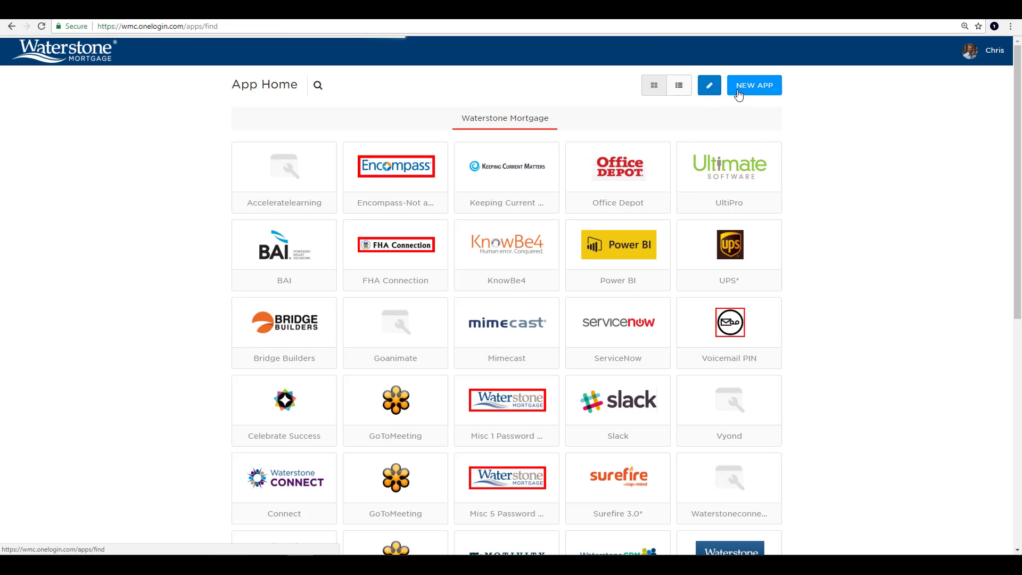
{"action": "left_click", "coordinate": [739, 95]}
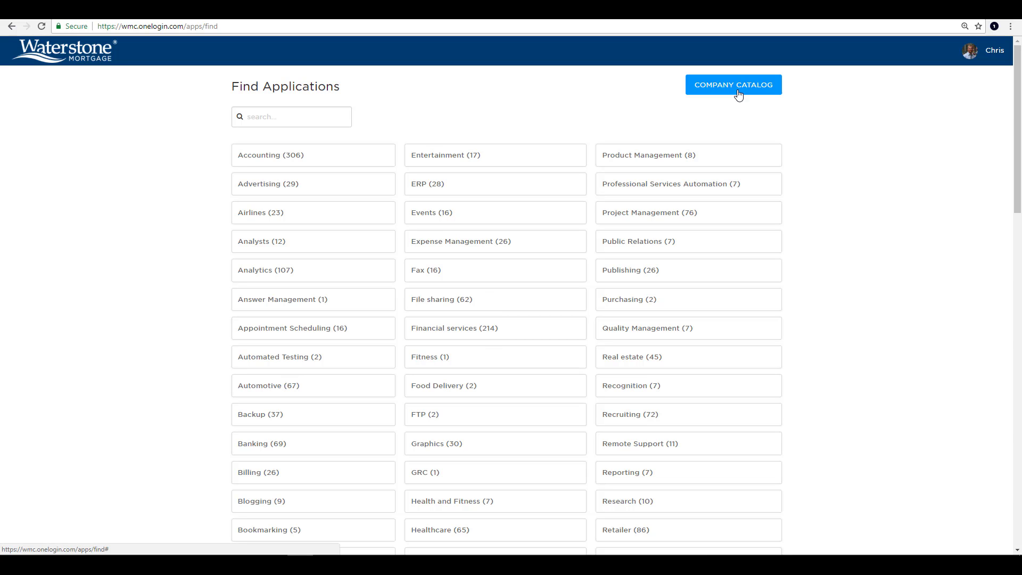
{"action": "left_click", "coordinate": [267, 125]}
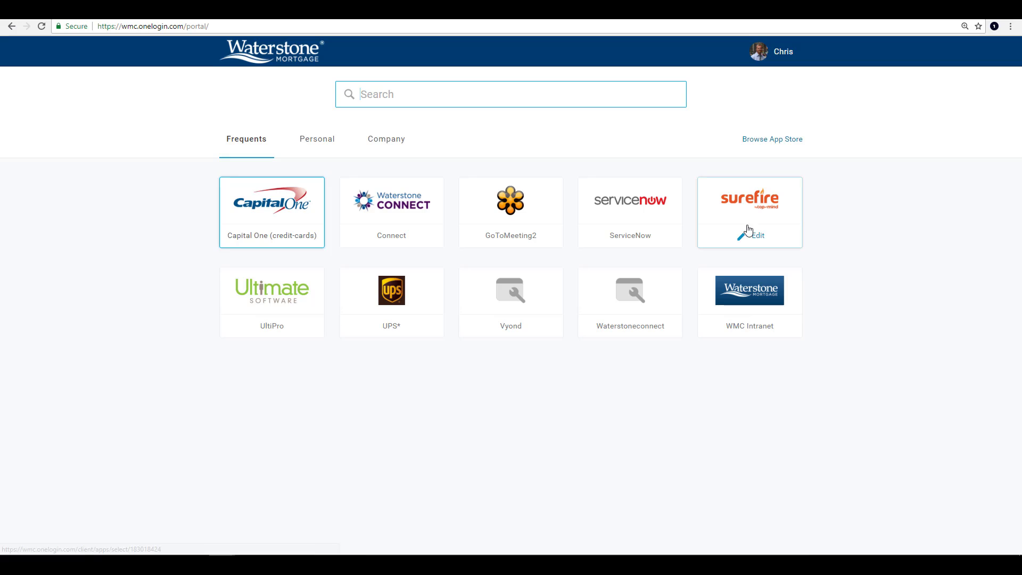
{"action": "left_click", "coordinate": [795, 139]}
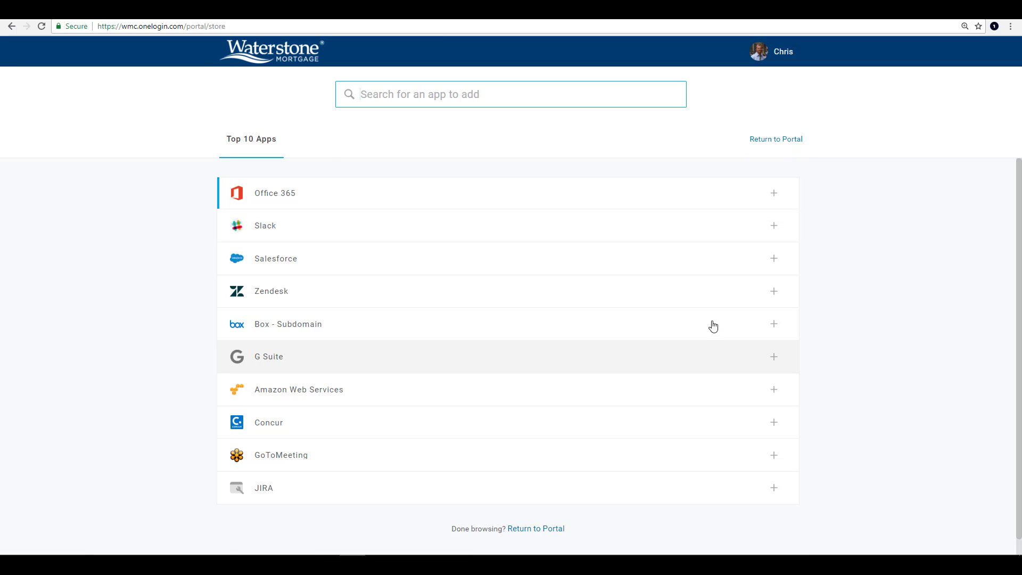
{"action": "type", "text": "gotowebinar"}
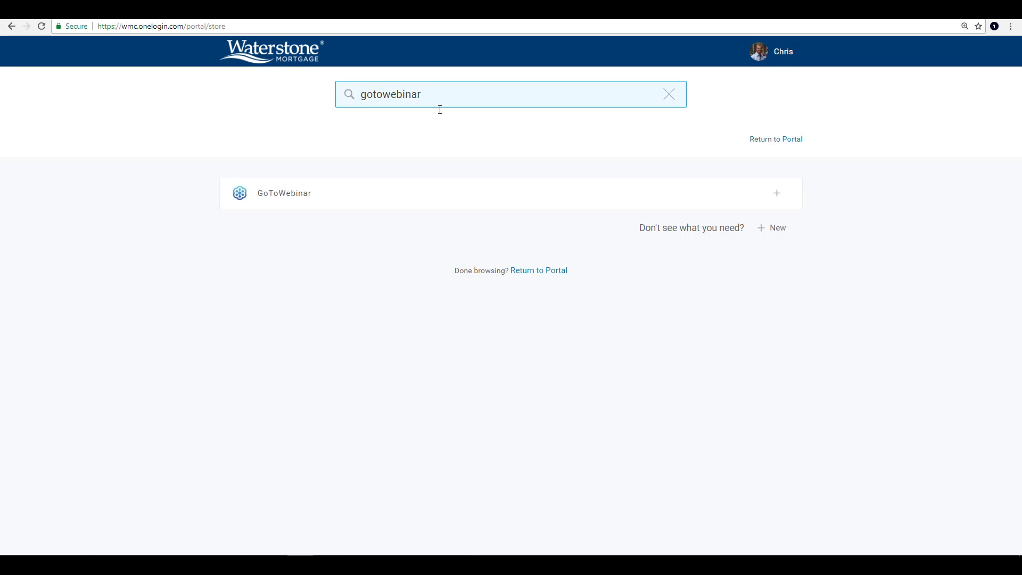
{"action": "left_click", "coordinate": [778, 194]}
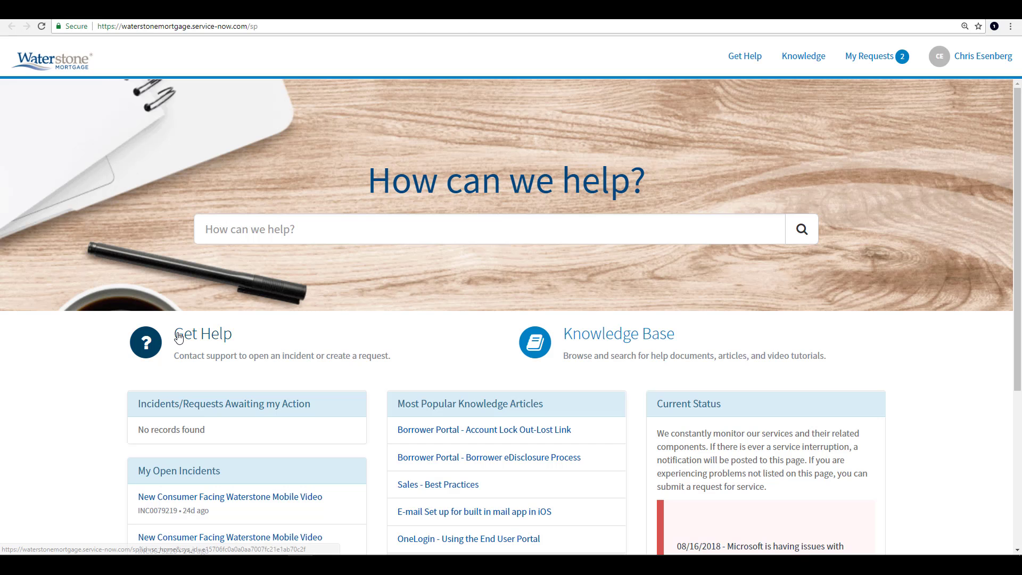
Navigate Get Help > Information Services > Applications to the OneLogin issue request form.
{"action": "left_click", "coordinate": [145, 330]}
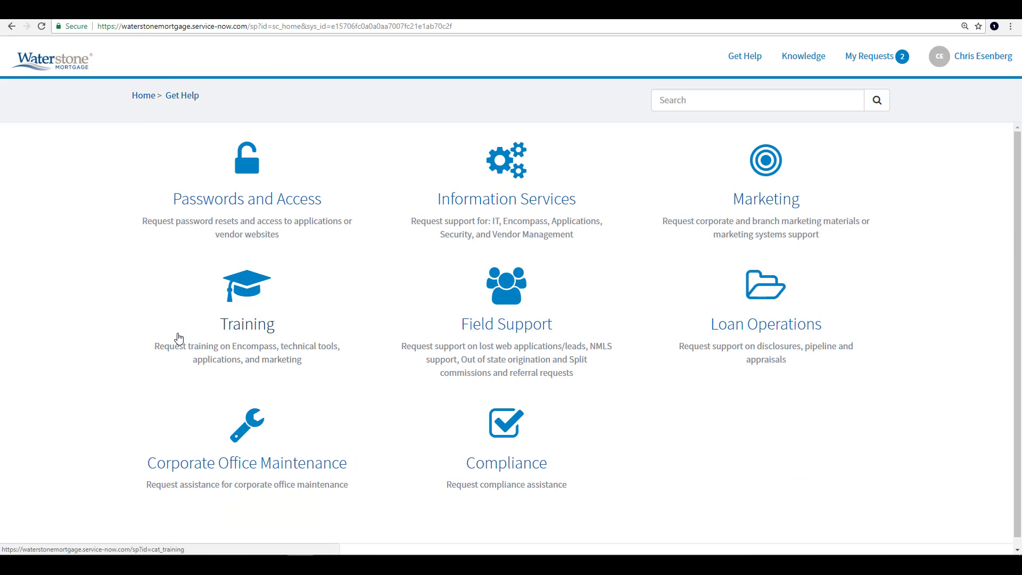
{"action": "left_click", "coordinate": [556, 197]}
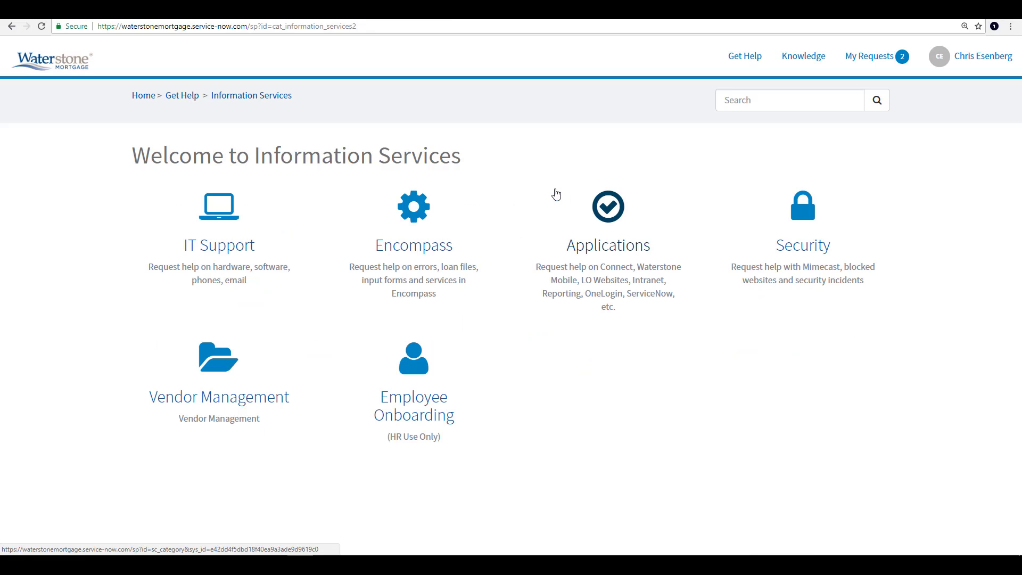
{"action": "left_click", "coordinate": [590, 265]}
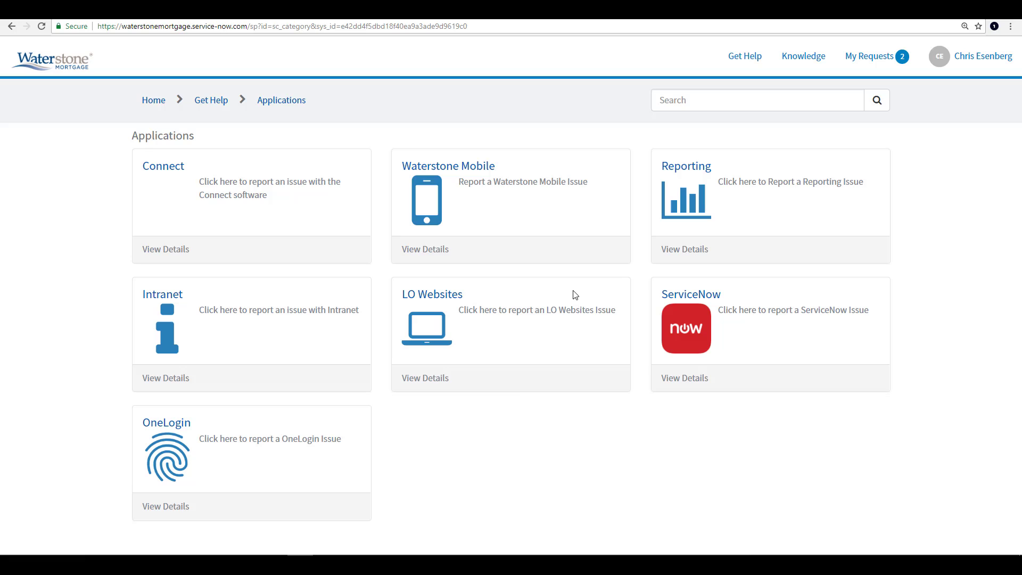
{"action": "left_click", "coordinate": [267, 445]}
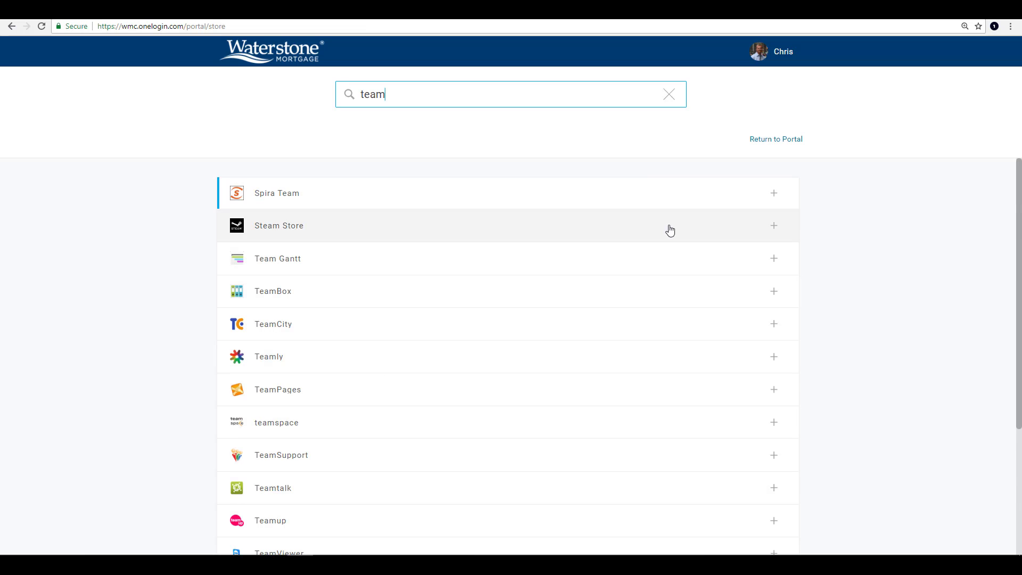
{"action": "scroll", "coordinate": [669, 229], "scroll_direction": "down", "scroll_amount": 3}
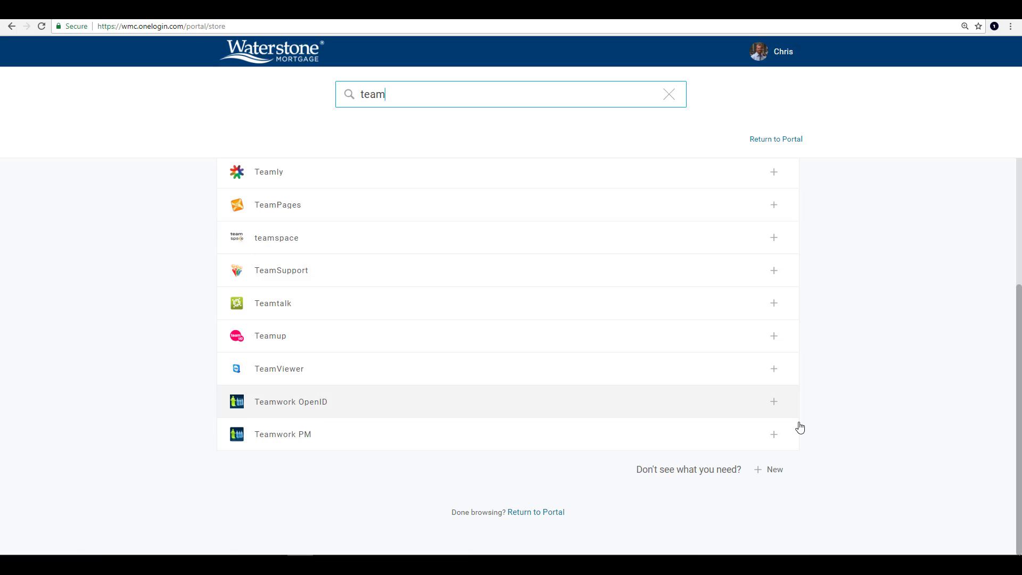
{"action": "left_click", "coordinate": [774, 471]}
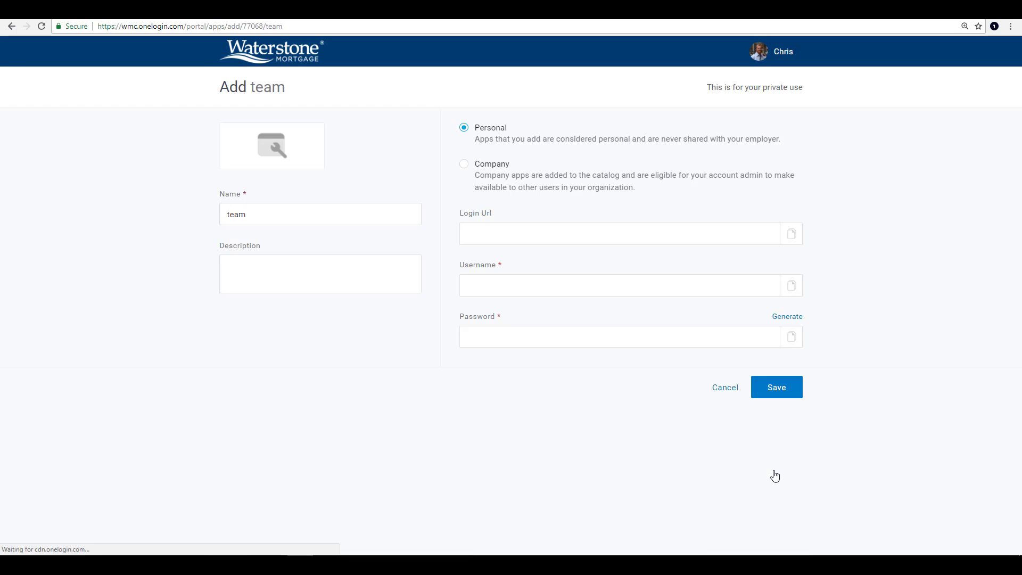
{"action": "left_click_drag", "start_coordinate": [276, 208], "coordinate": [146, 209]}
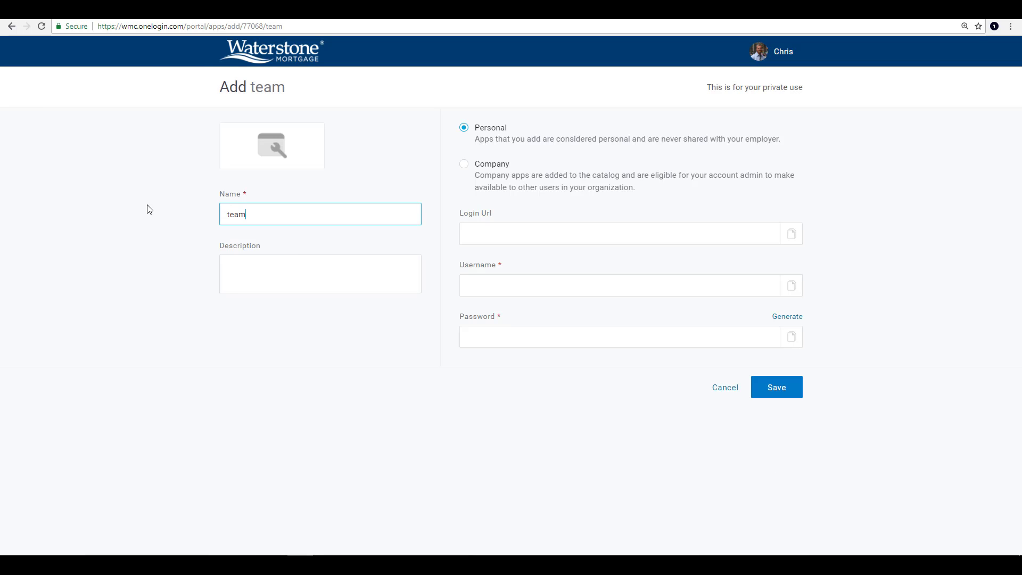
{"action": "left_click", "coordinate": [267, 269]}
{"action": "type", "text": "M"}
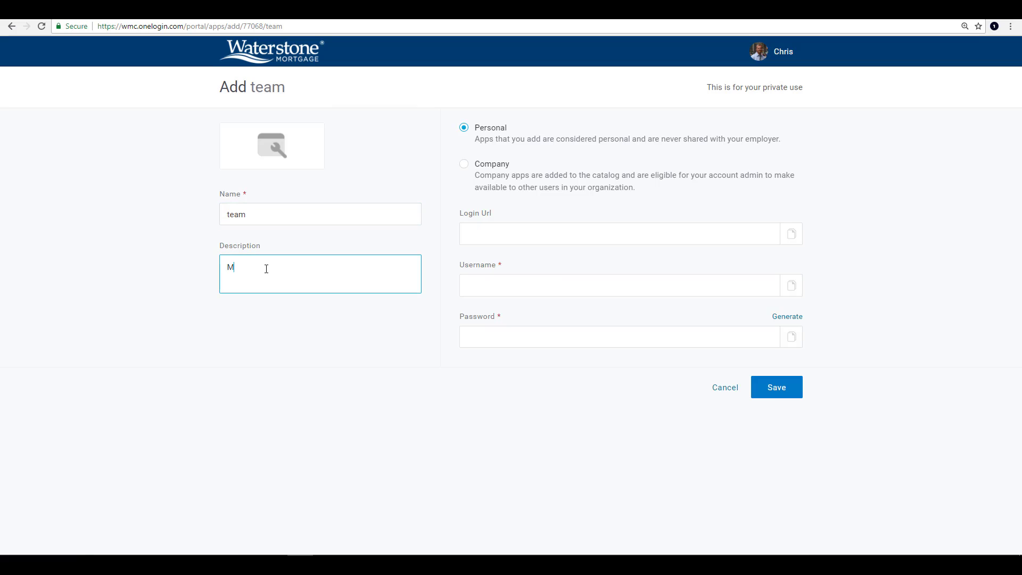
{"action": "type", "text": "yMSteam account"}
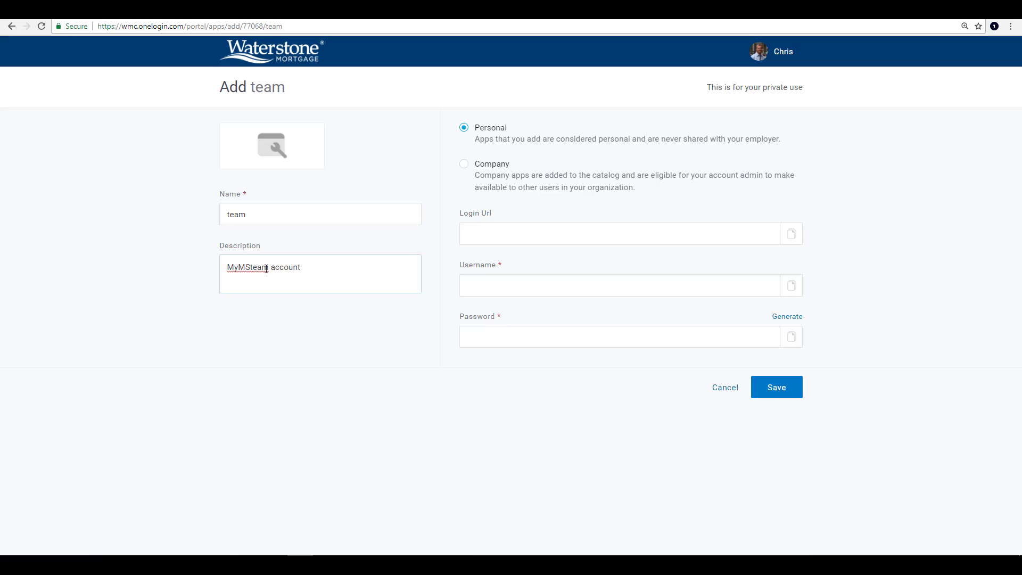
{"action": "left_click", "coordinate": [505, 233]}
{"action": "type", "text": "www.team"}
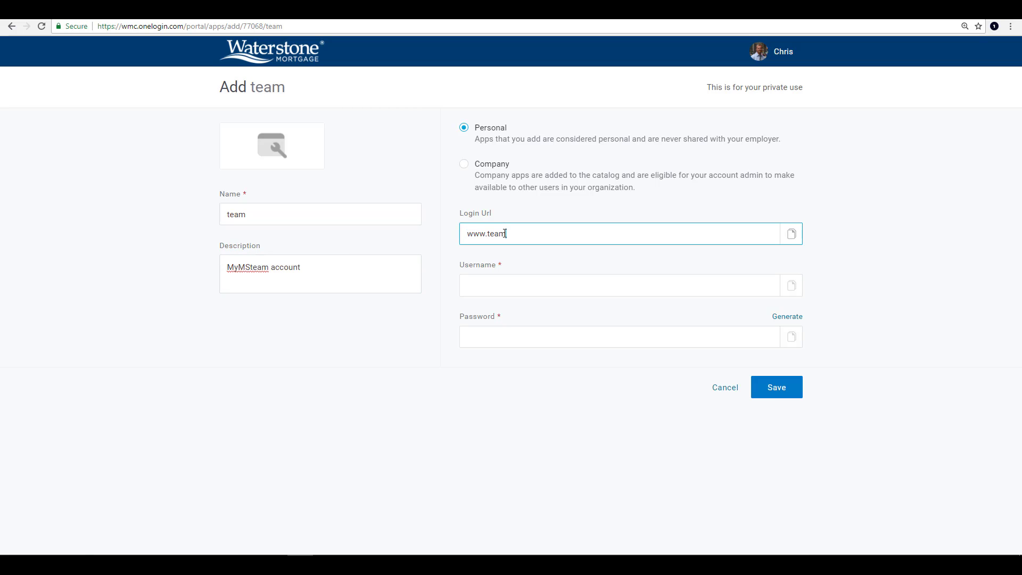
{"action": "type", "text": ".com"}
Enter the account's username and password, keep it Personal, and save the team app.
{"action": "key", "text": "Tab"}
{"action": "type", "text": "USe"}
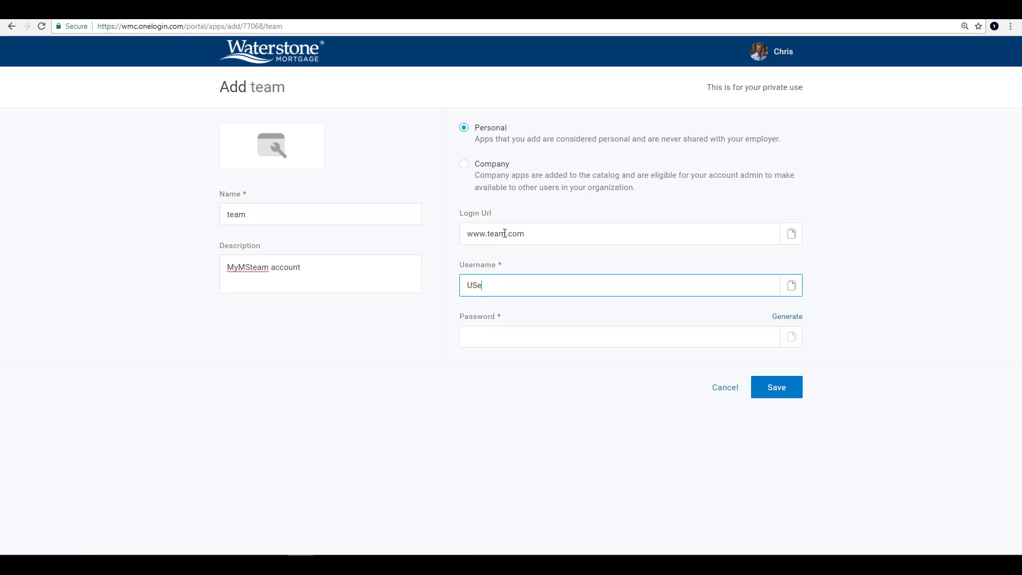
{"action": "key", "text": "BackSpace"}
{"action": "key", "text": "BackSpace"}
{"action": "type", "text": "ser123"}
{"action": "key", "text": "Tab"}
{"action": "type", "text": "•••••••"}
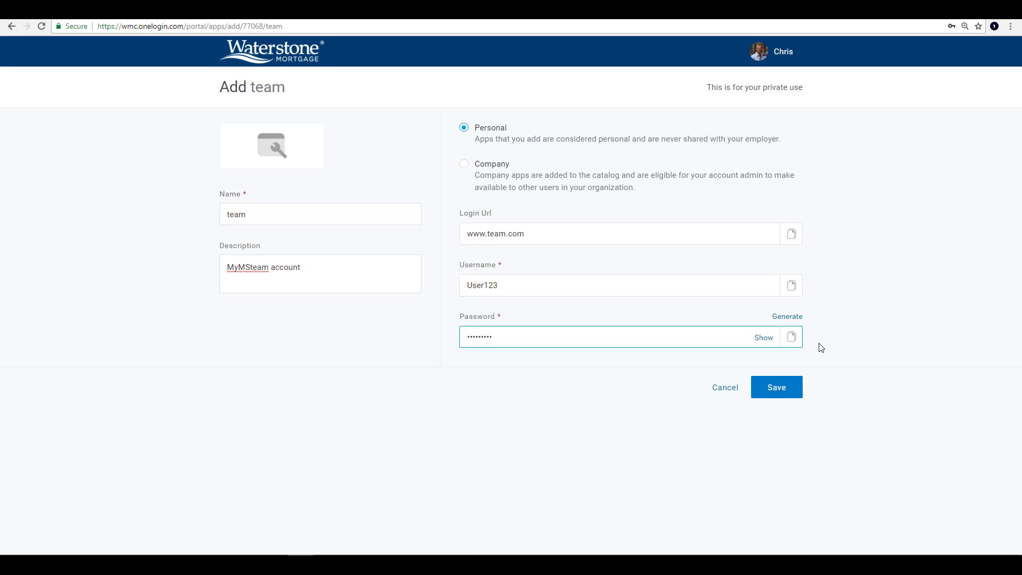
{"action": "left_click", "coordinate": [771, 407]}
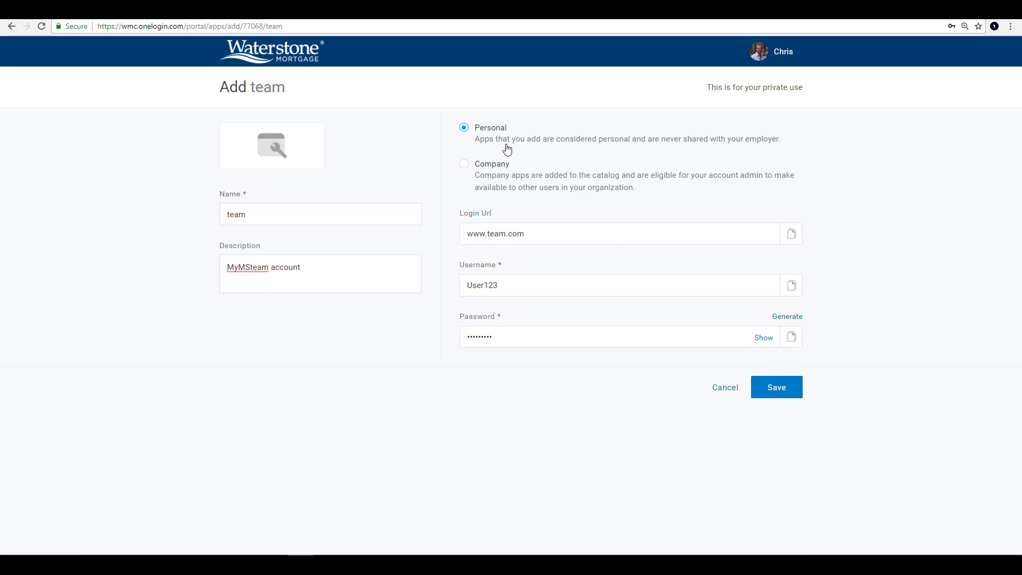
{"action": "left_click", "coordinate": [791, 387]}
Show the Company app tiles, then choose Old Portal from the account dropdown.
{"action": "left_click", "coordinate": [386, 138]}
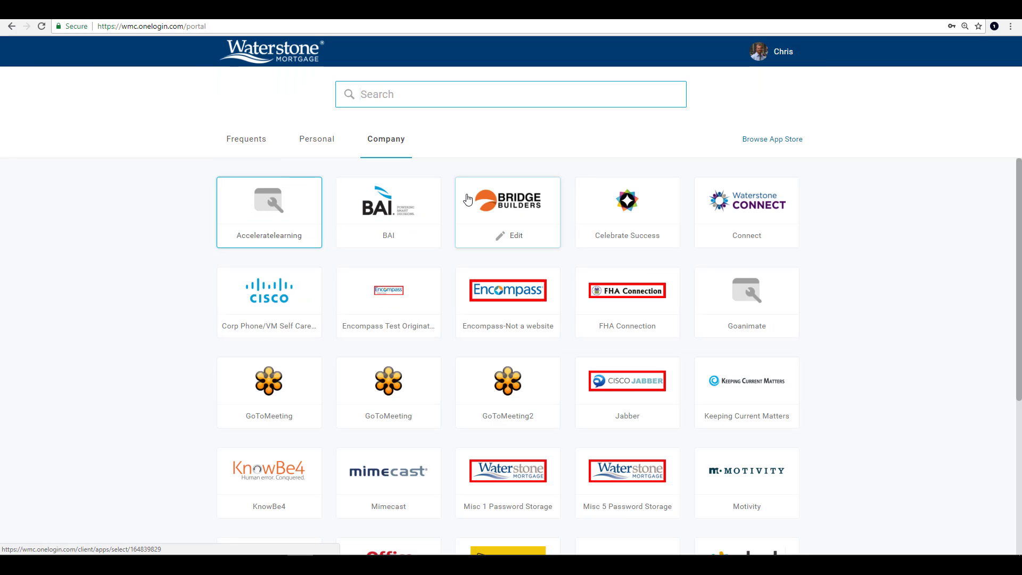
{"action": "left_click", "coordinate": [777, 53]}
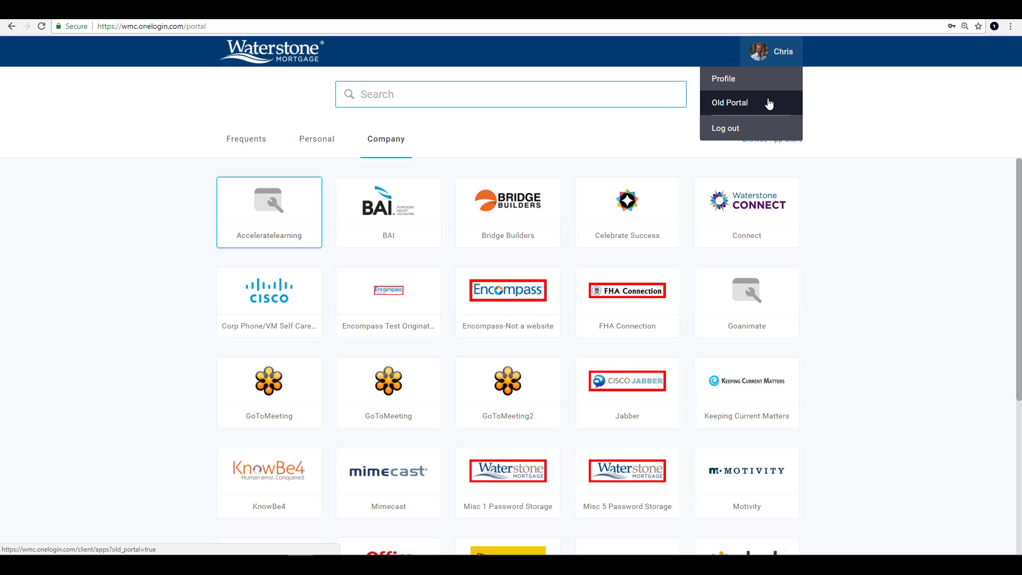
{"action": "left_click", "coordinate": [769, 103]}
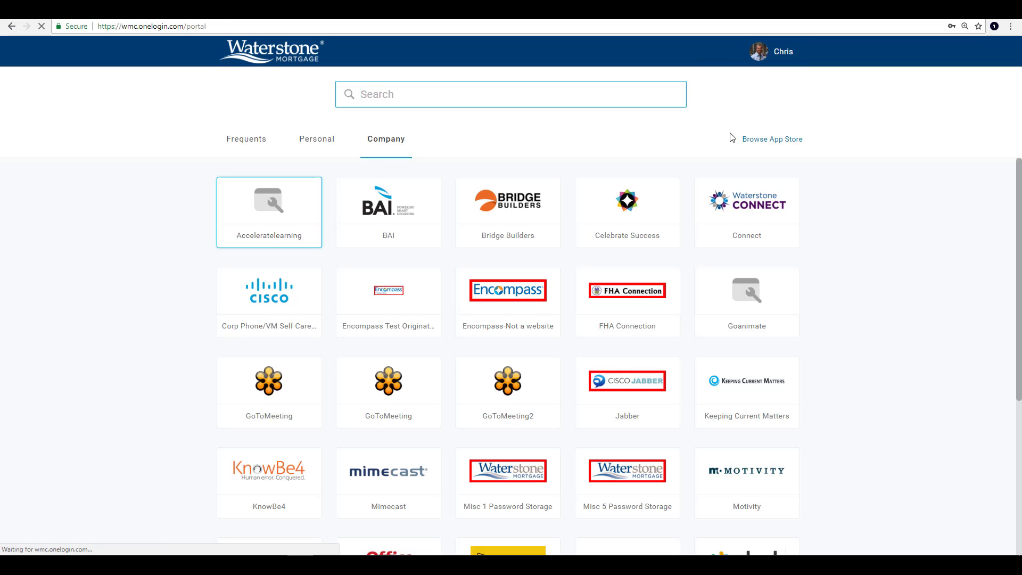